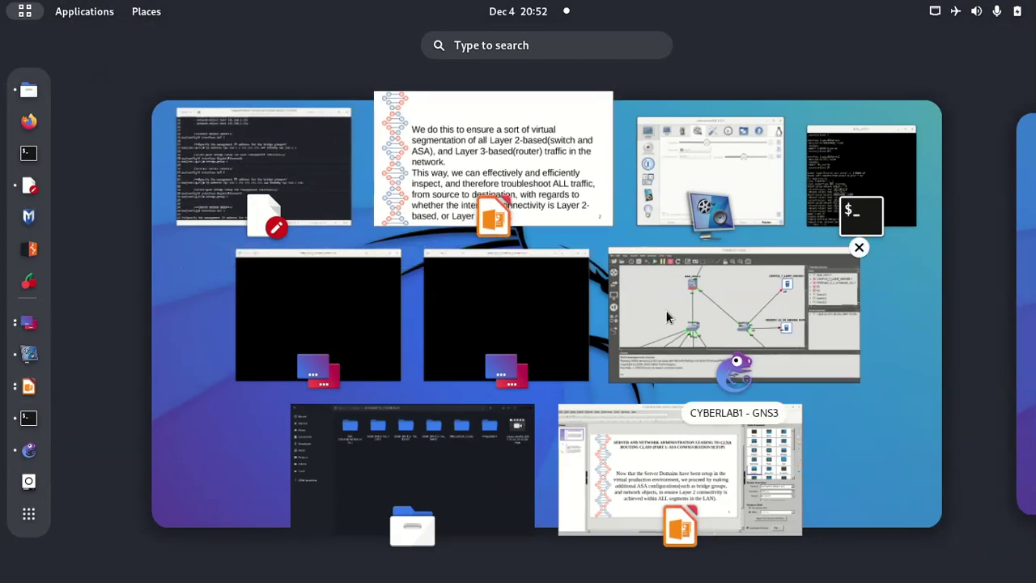
Step: Review the GNS3 lab topology and the transparent mode network object config notes, then return to the overview
{"action": "left_click", "coordinate": [666, 310]}
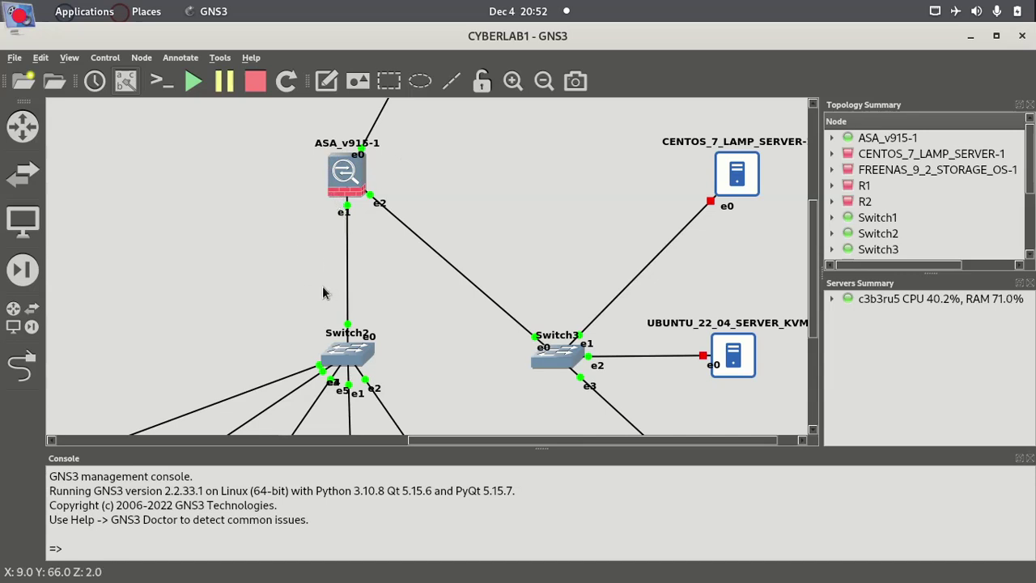
{"action": "key", "text": "super"}
{"action": "left_click", "coordinate": [289, 152]}
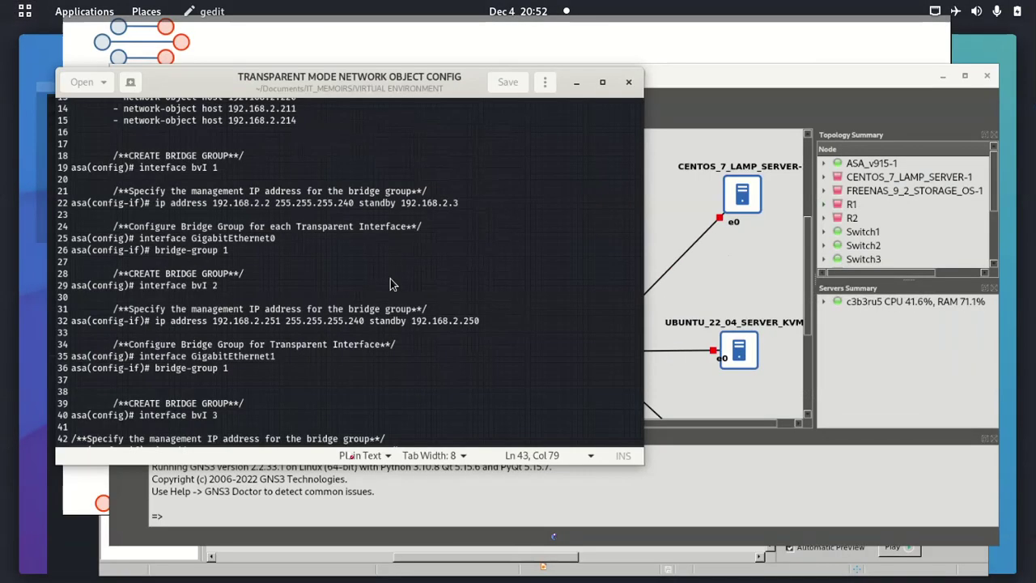
{"action": "key", "text": "super"}
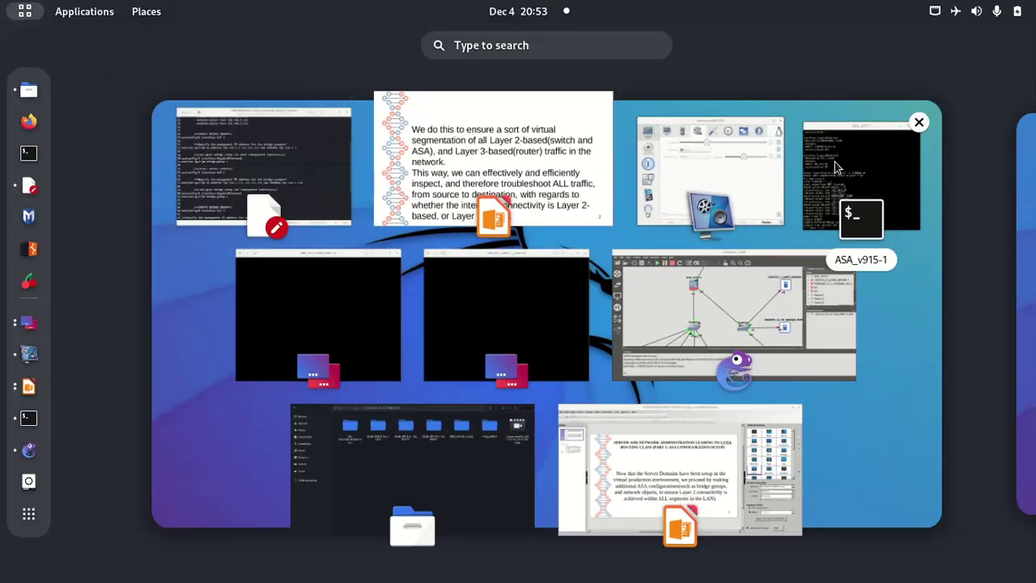
Step: Bring up the ASA console, leave the paged listing, and enter global configuration mode with conf t
{"action": "left_click", "coordinate": [861, 191]}
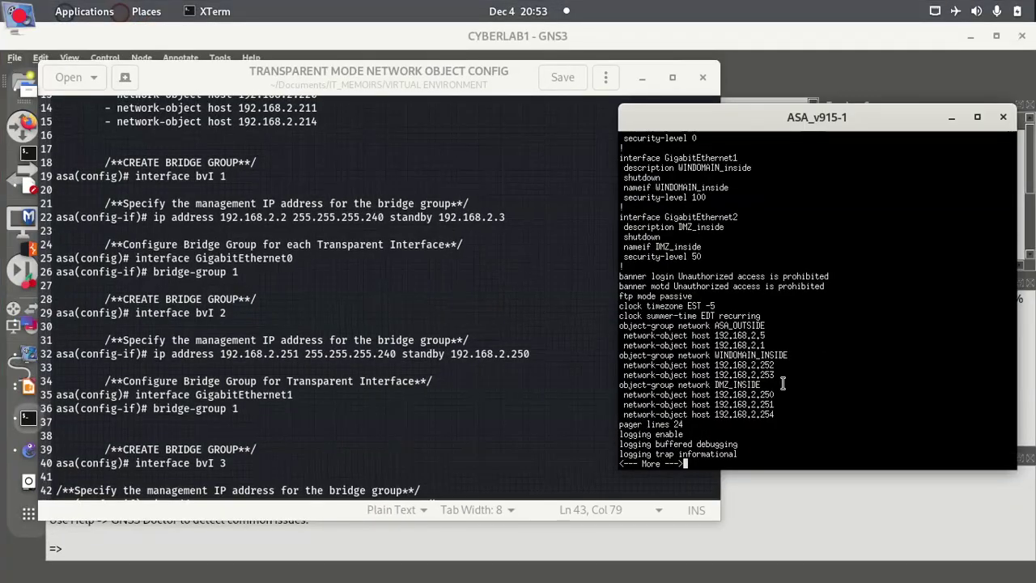
{"action": "key", "text": "q"}
{"action": "type", "text": "c"}
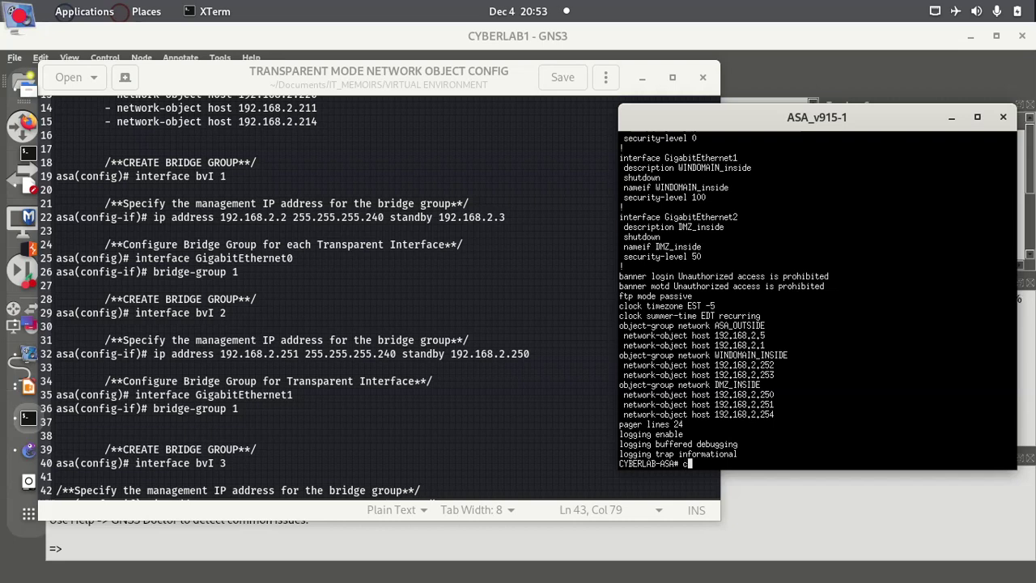
{"action": "type", "text": "onf t"}
{"action": "key", "text": "Return"}
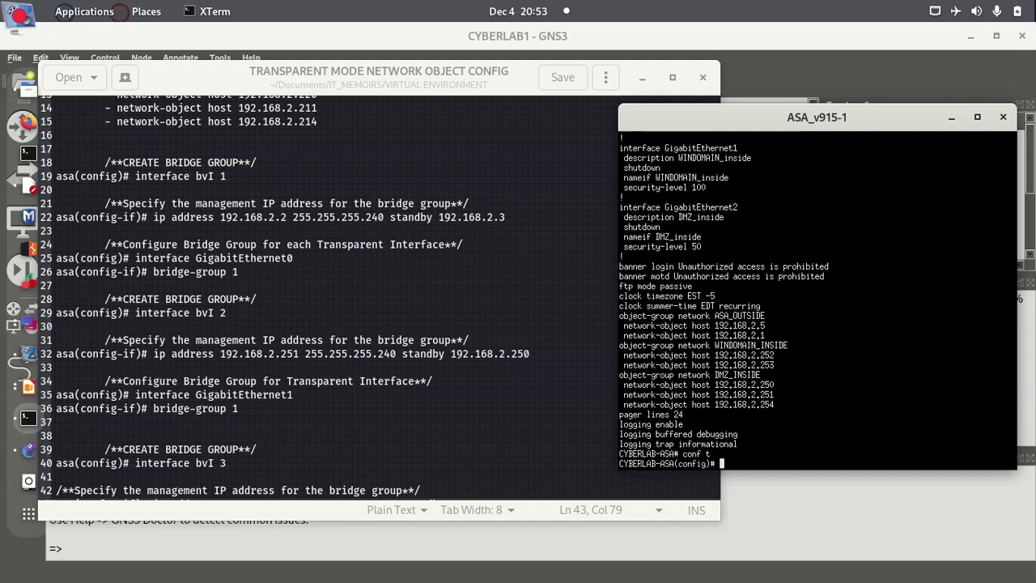
Step: Create interface BVI 1 with IP 192.168.2.2 255.255.255.240 and standby 192.168.2.3
{"action": "type", "text": "inter"}
{"action": "key", "text": "Tab"}
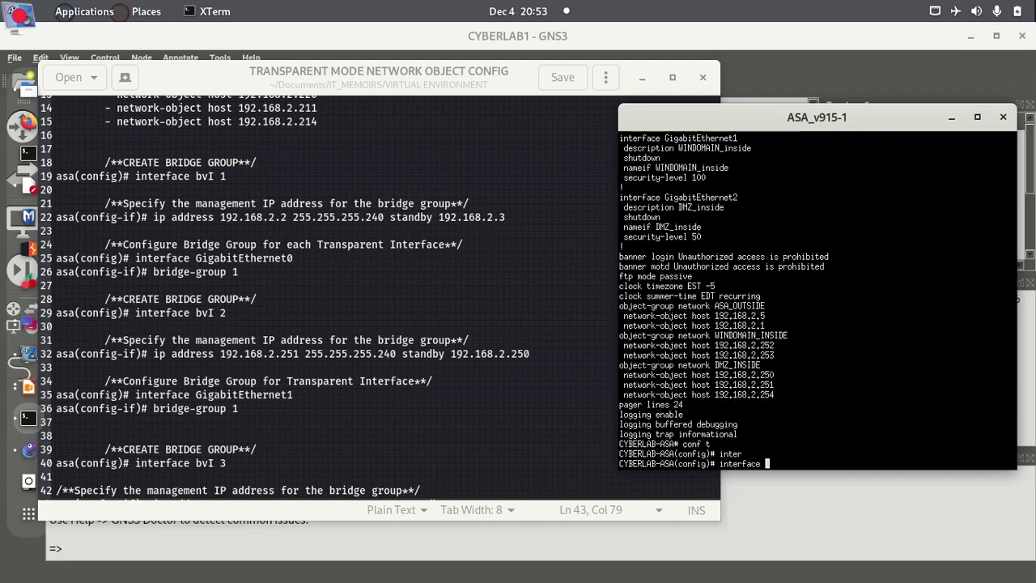
{"action": "type", "text": "bv"}
{"action": "key", "text": "Tab"}
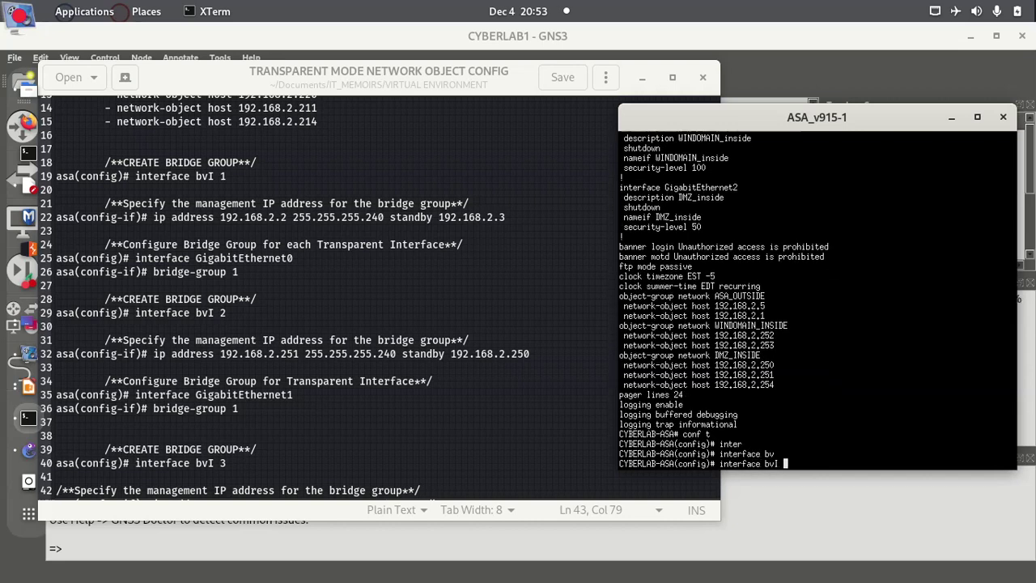
{"action": "type", "text": "1"}
{"action": "key", "text": "Return"}
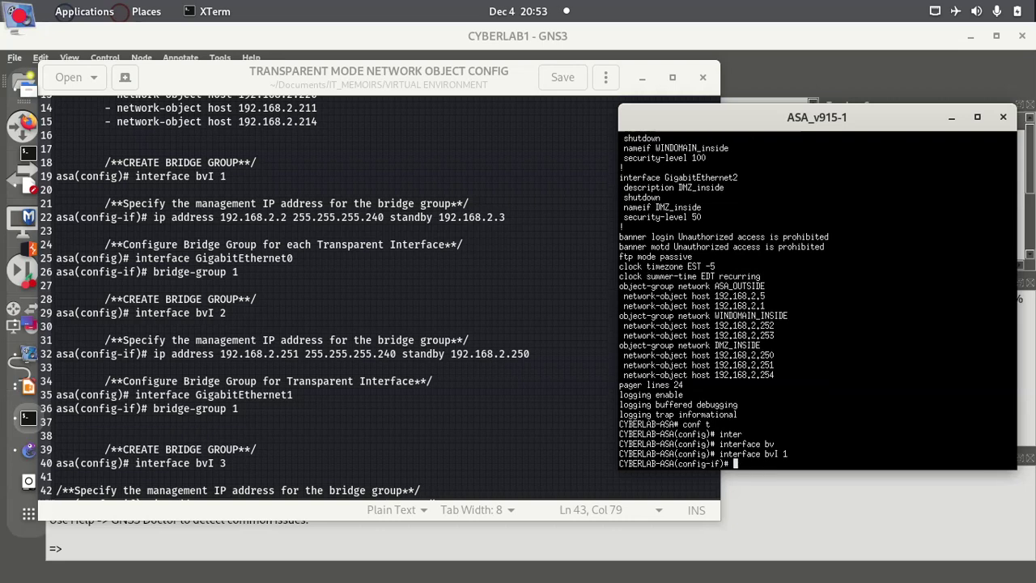
{"action": "type", "text": "ip address 192.168.2."}
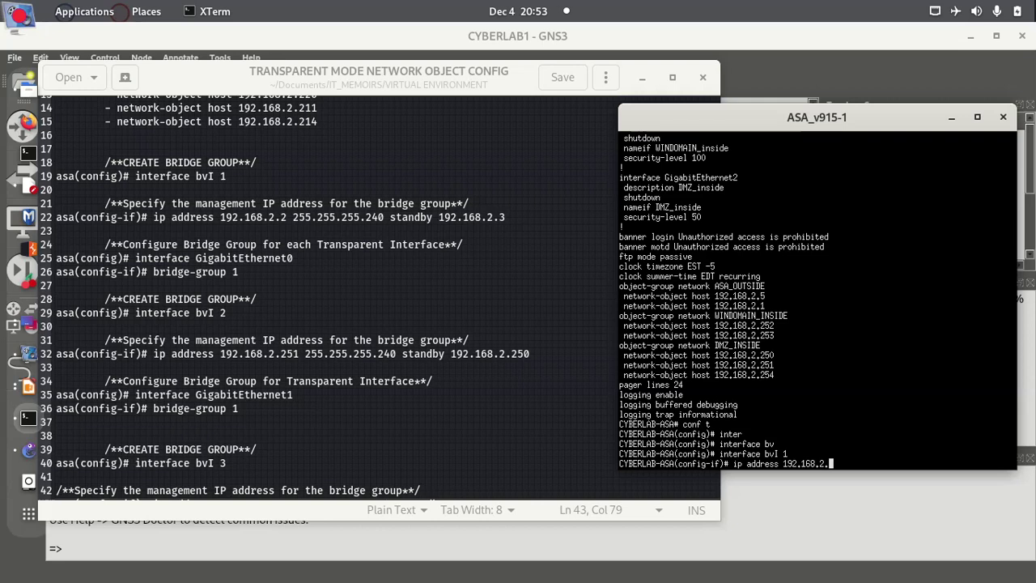
{"action": "type", "text": "2 255.255.255.240 stan"}
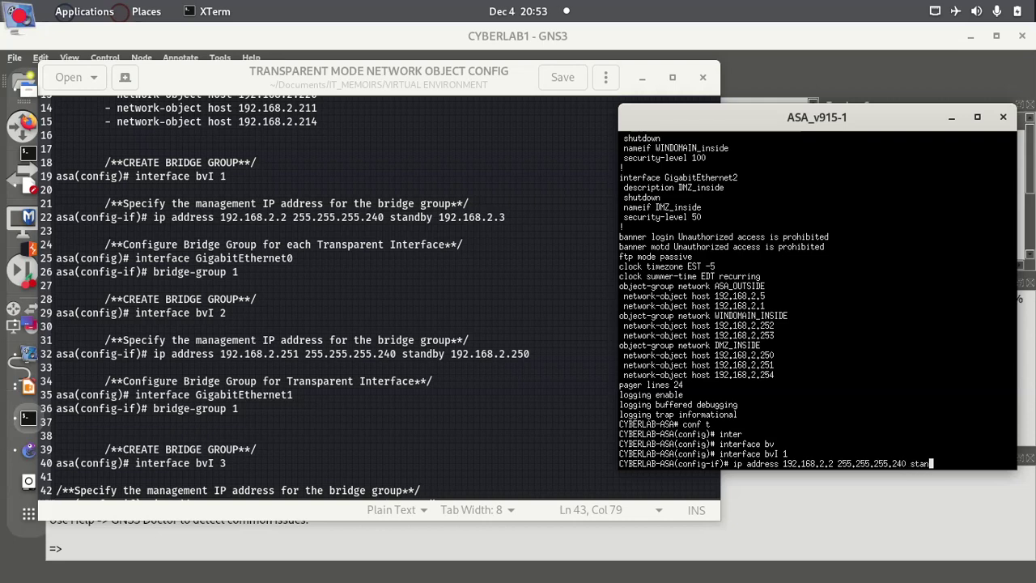
{"action": "key", "text": "Tab"}
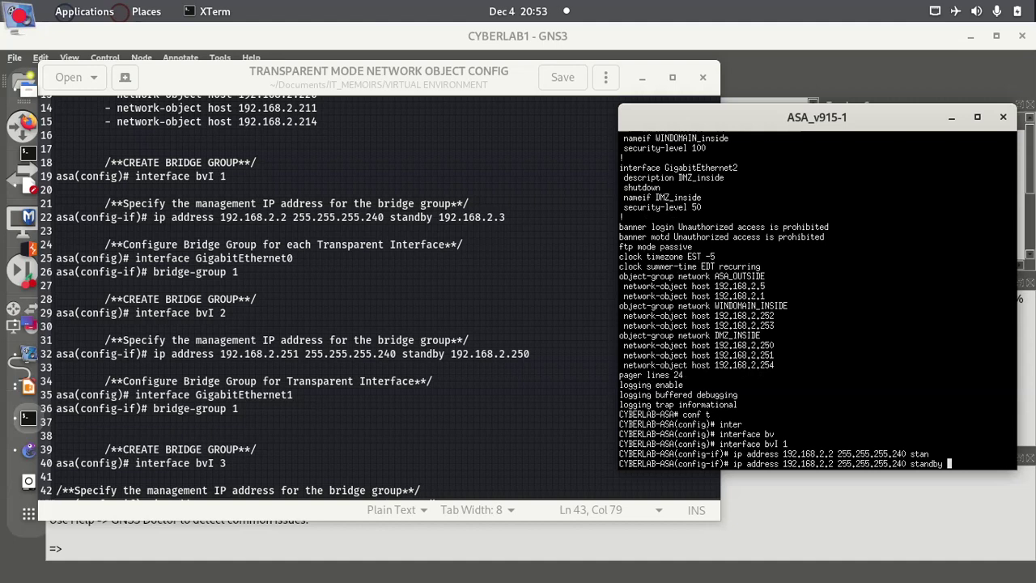
{"action": "type", "text": "192.168.2."}
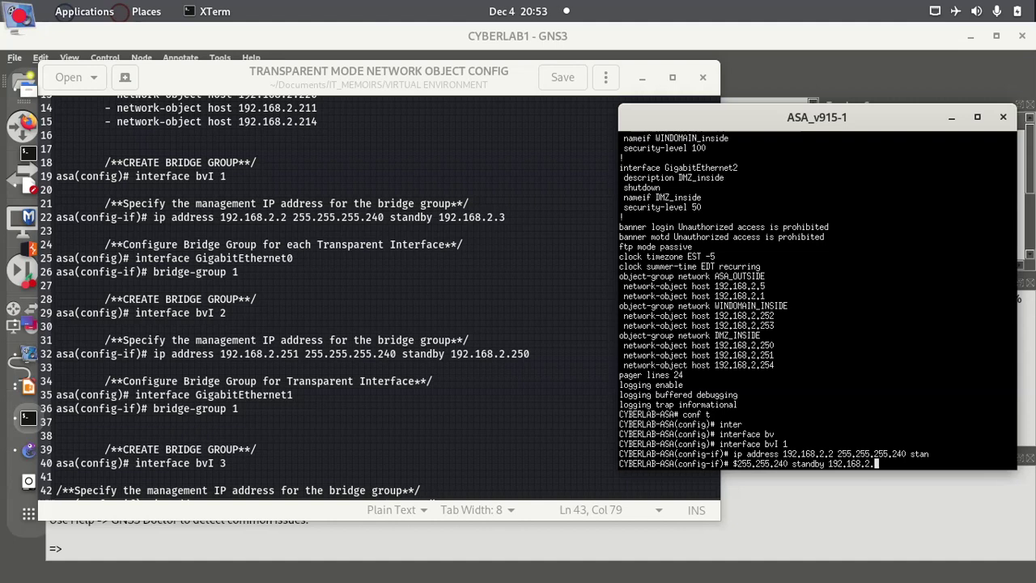
{"action": "type", "text": "3"}
{"action": "key", "text": "Return"}
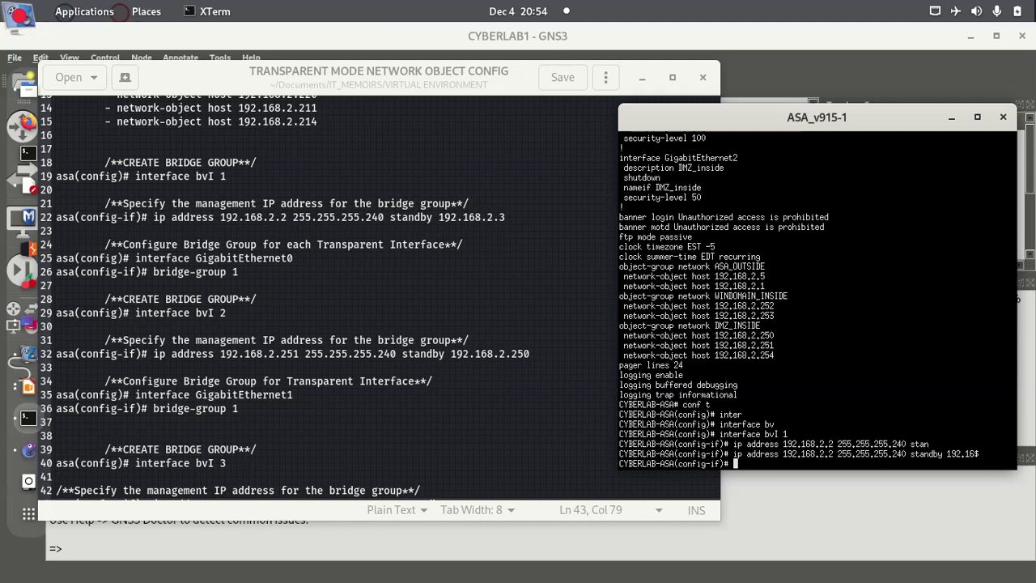
Step: Add GigabitEthernet 0 to bridge-group 1 and exit interface configuration
{"action": "type", "text": "inte"}
{"action": "key", "text": "Tab"}
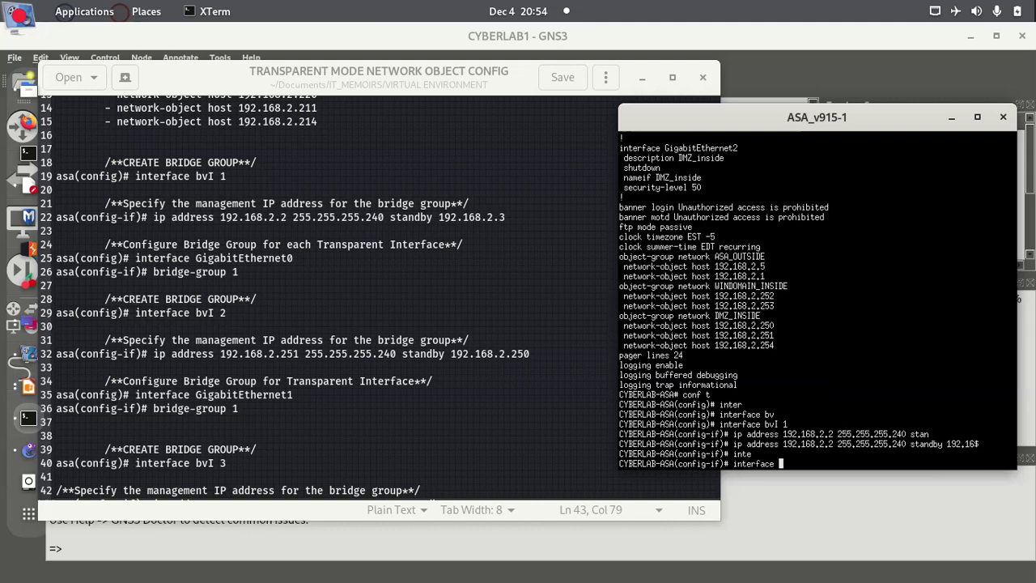
{"action": "type", "text": "G"}
{"action": "key", "text": "Tab"}
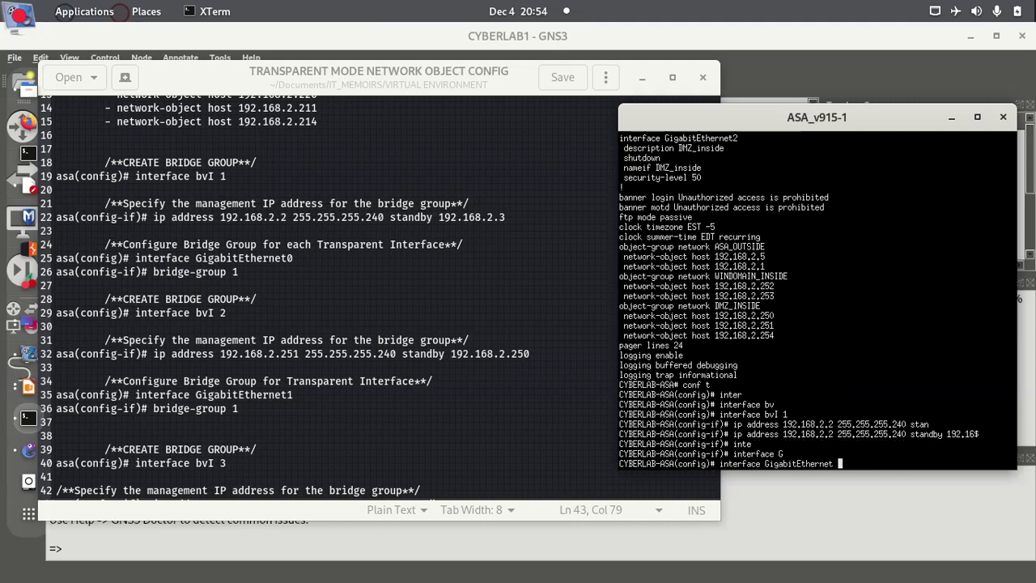
{"action": "type", "text": "0"}
{"action": "key", "text": "Return"}
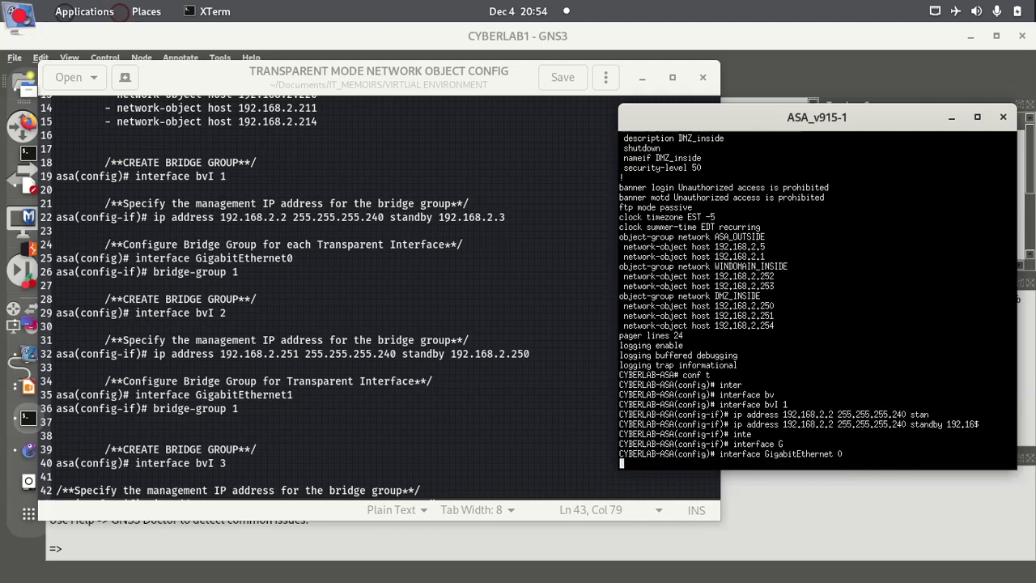
{"action": "type", "text": "b"}
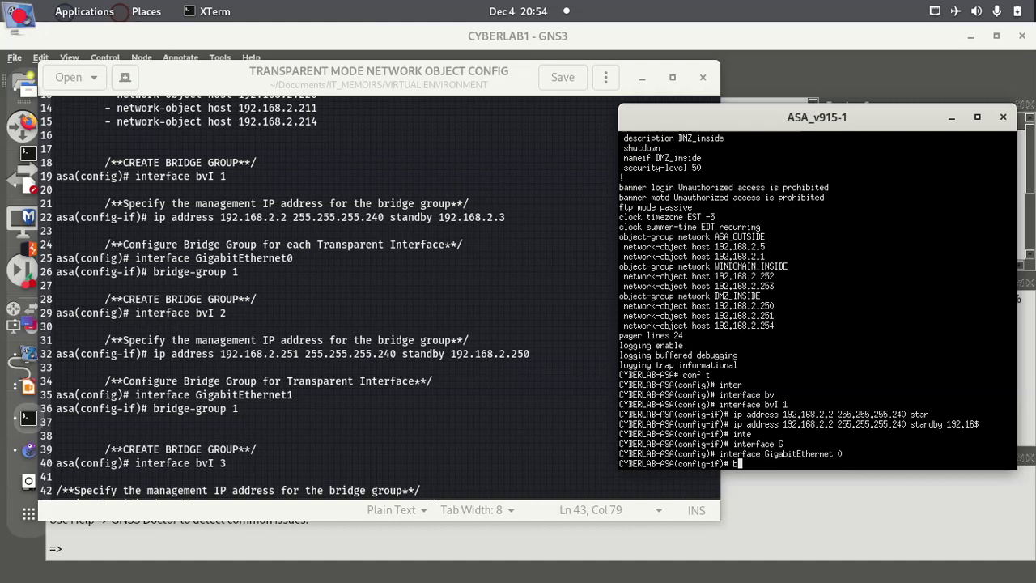
{"action": "type", "text": "rid"}
{"action": "key", "text": "Tab"}
{"action": "type", "text": "1"}
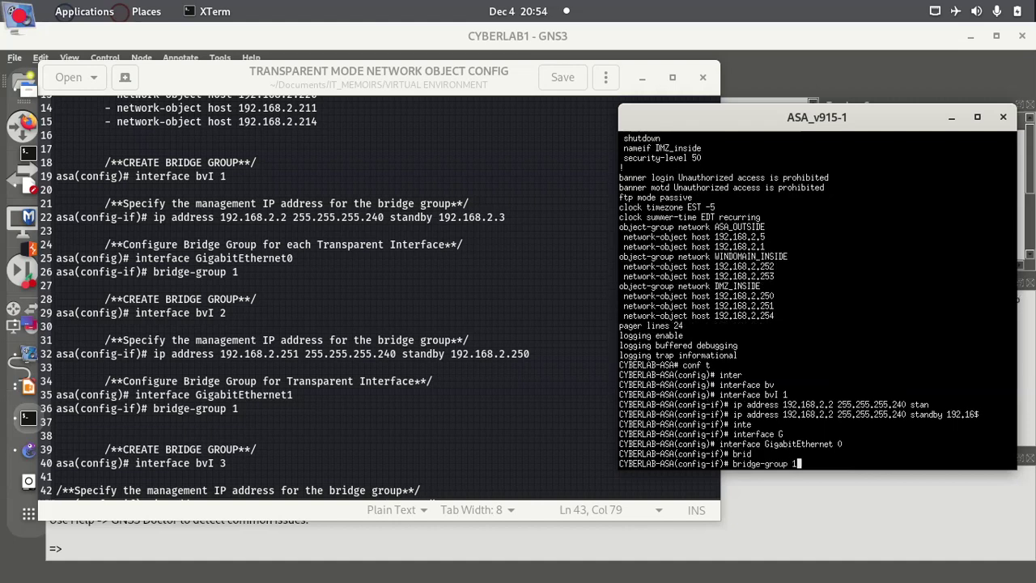
{"action": "key", "text": "Return"}
{"action": "type", "text": "exit"}
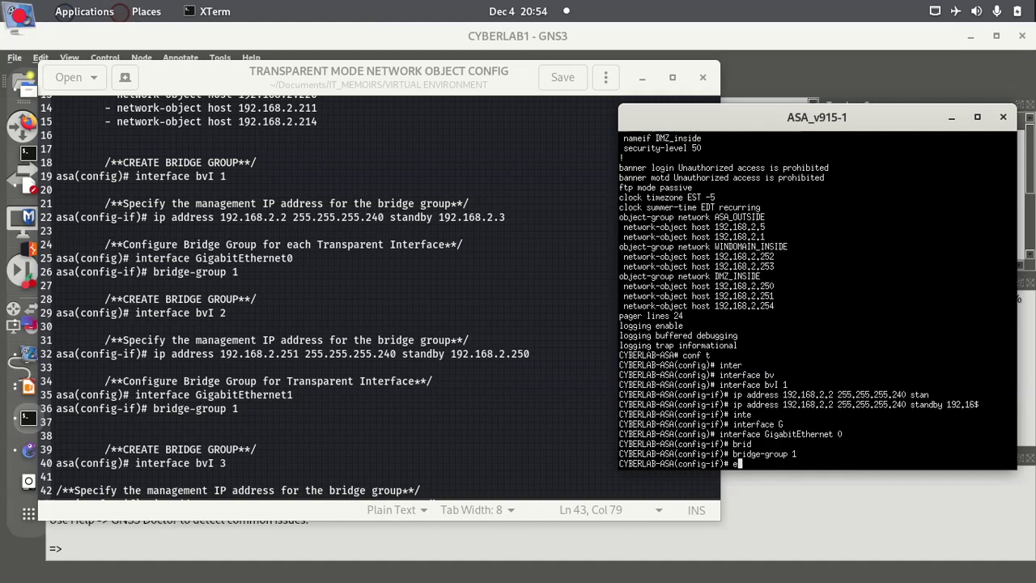
{"action": "key", "text": "Return"}
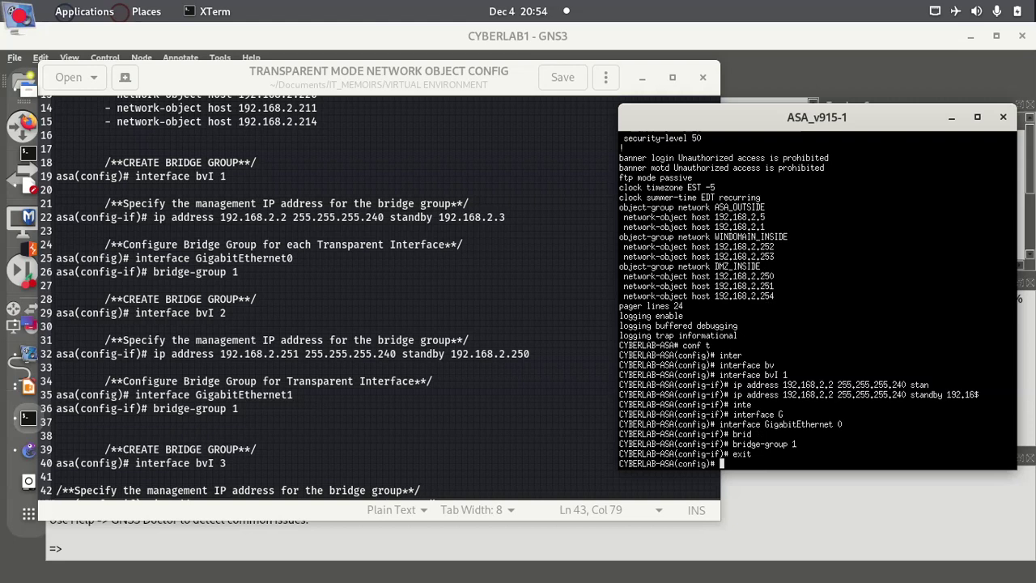
{"action": "type", "text": "inter"}
Step: Give interface BVI 2 address 192.168.2.251 255.255.255.240 with standby 192.168.2.250
{"action": "key", "text": "Tab"}
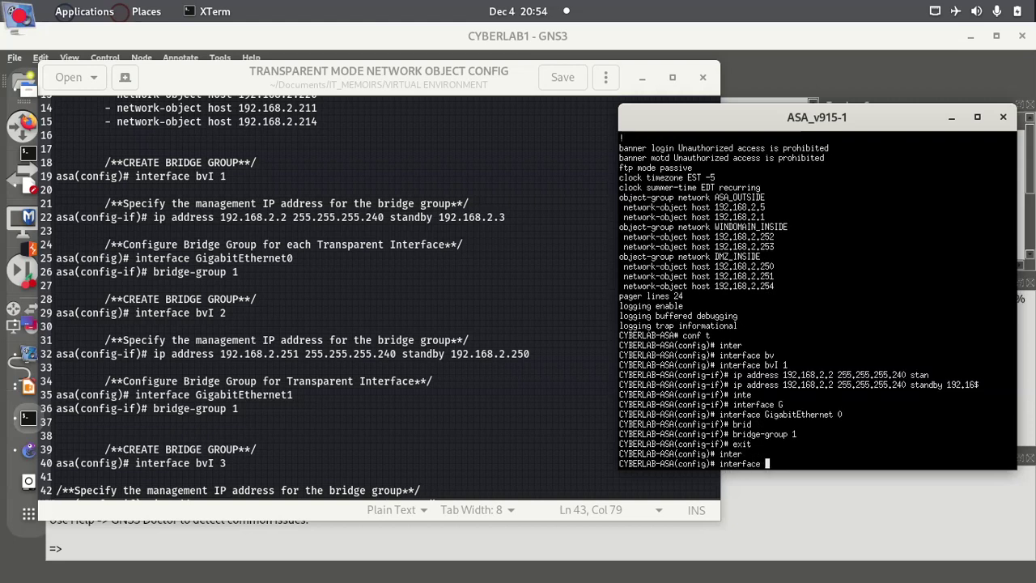
{"action": "type", "text": "bv"}
{"action": "key", "text": "Tab"}
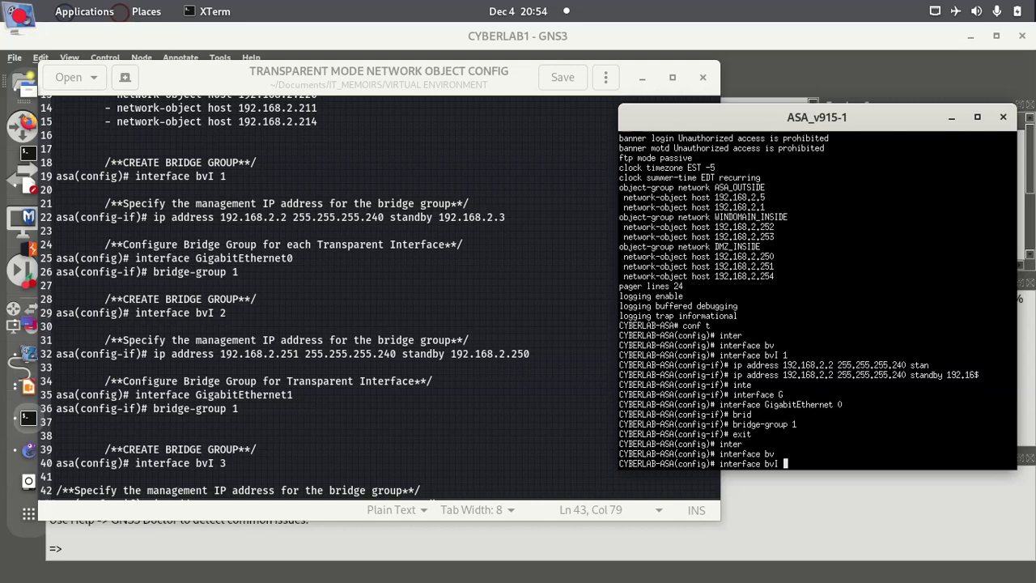
{"action": "type", "text": "2"}
{"action": "key", "text": "Return"}
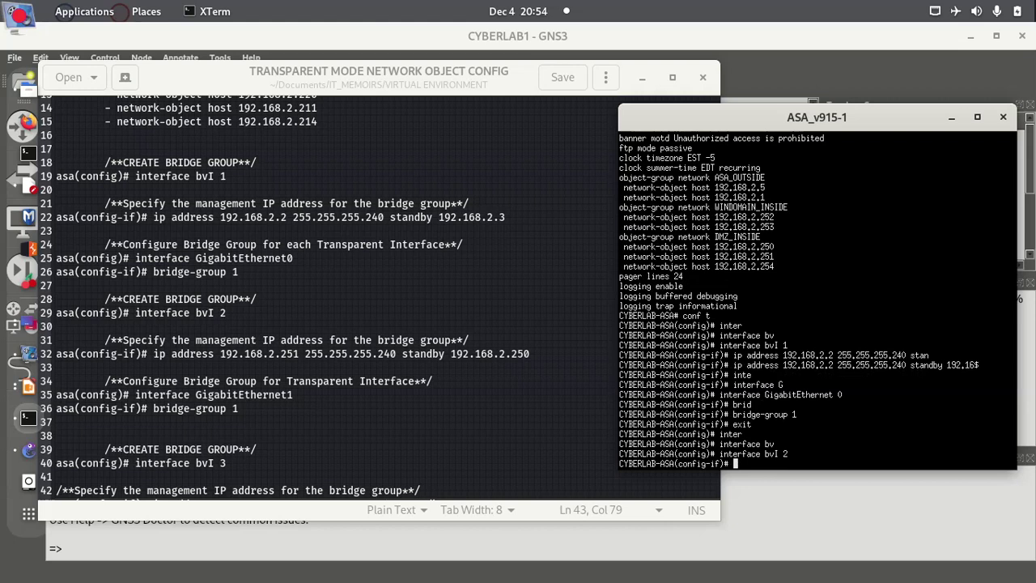
{"action": "type", "text": "ip address 192.168.2."}
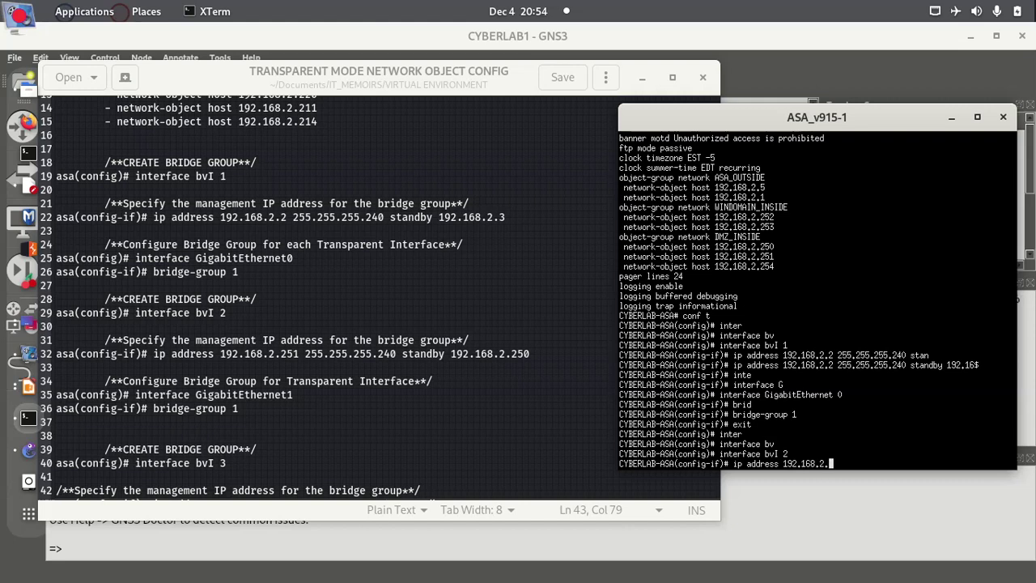
{"action": "type", "text": "251 255.255.255.240 "}
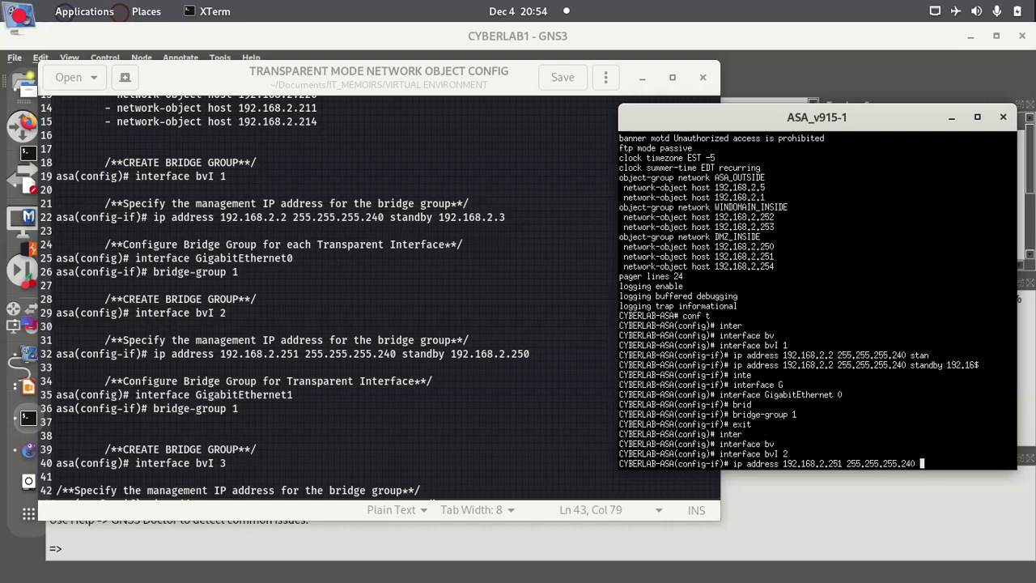
{"action": "type", "text": "stan"}
{"action": "key", "text": "Tab"}
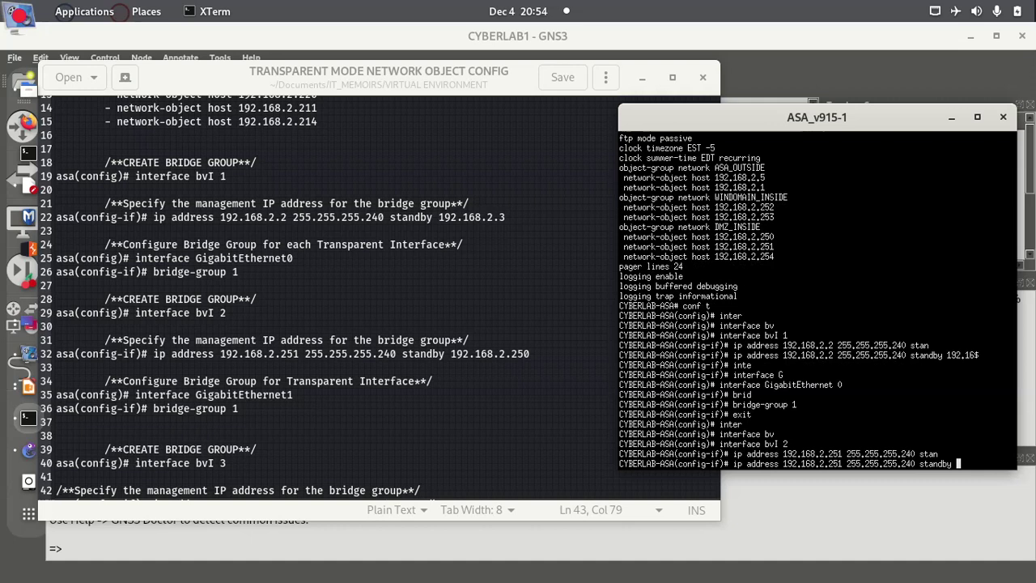
{"action": "type", "text": "192.16"}
{"action": "type", "text": "168."}
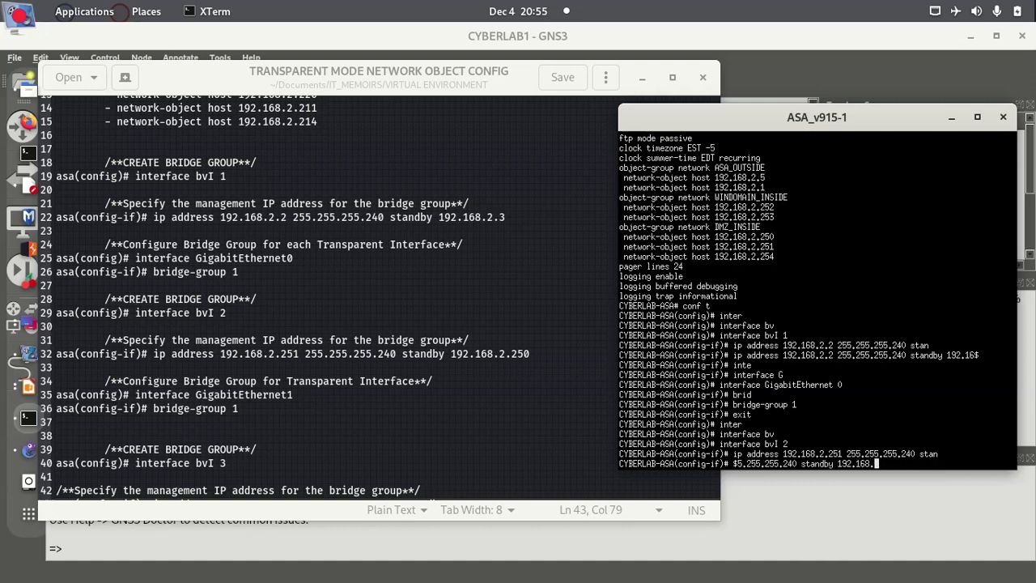
{"action": "type", "text": "2.25-"}
{"action": "key", "text": "BackSpace"}
{"action": "type", "text": "0"}
{"action": "key", "text": "Return"}
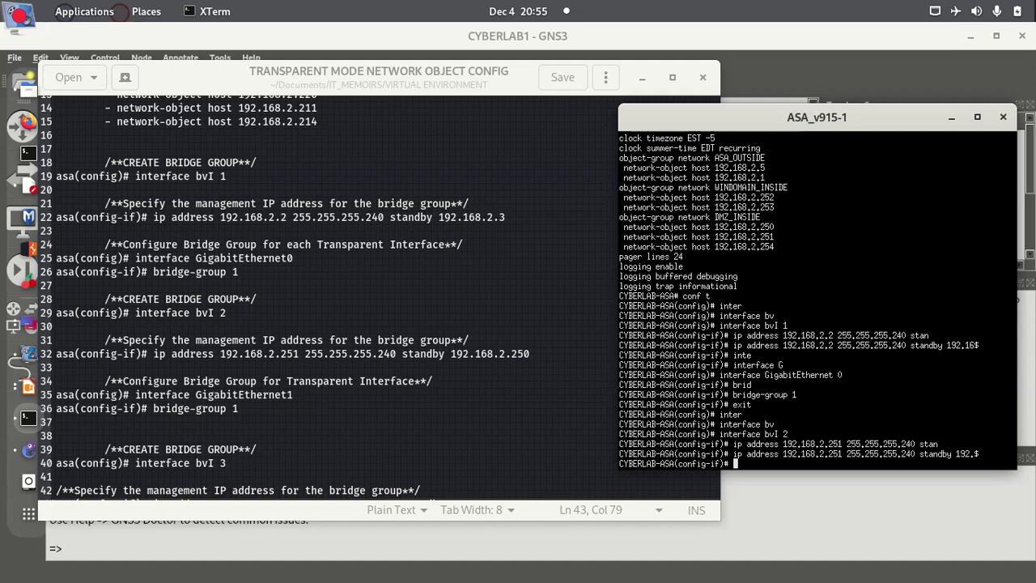
Step: Add GigabitEthernet 1 to bridge-group 1 and exit interface configuration
{"action": "type", "text": "inter"}
{"action": "key", "text": "Tab"}
{"action": "type", "text": "G"}
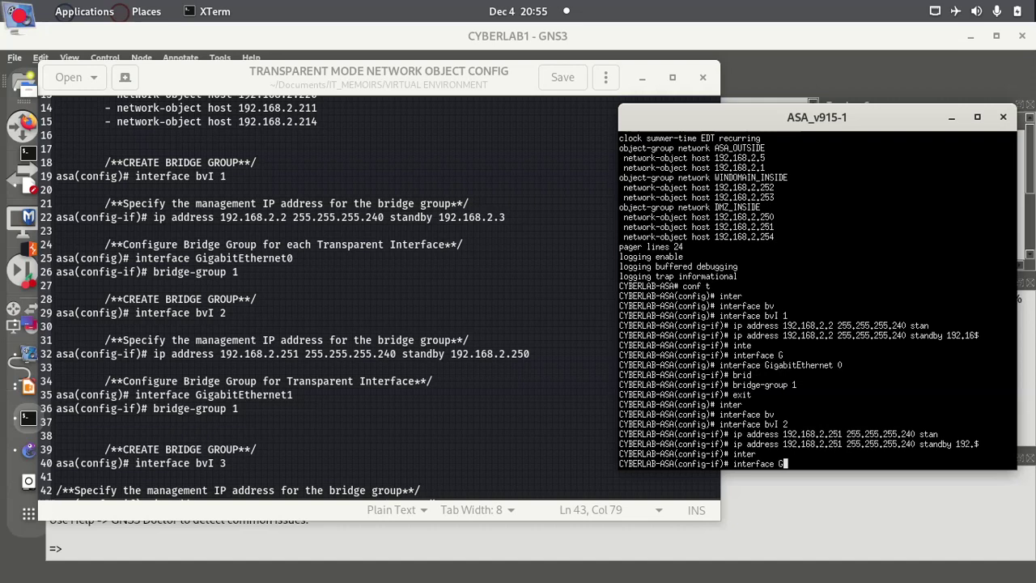
{"action": "key", "text": "Tab"}
{"action": "type", "text": "1"}
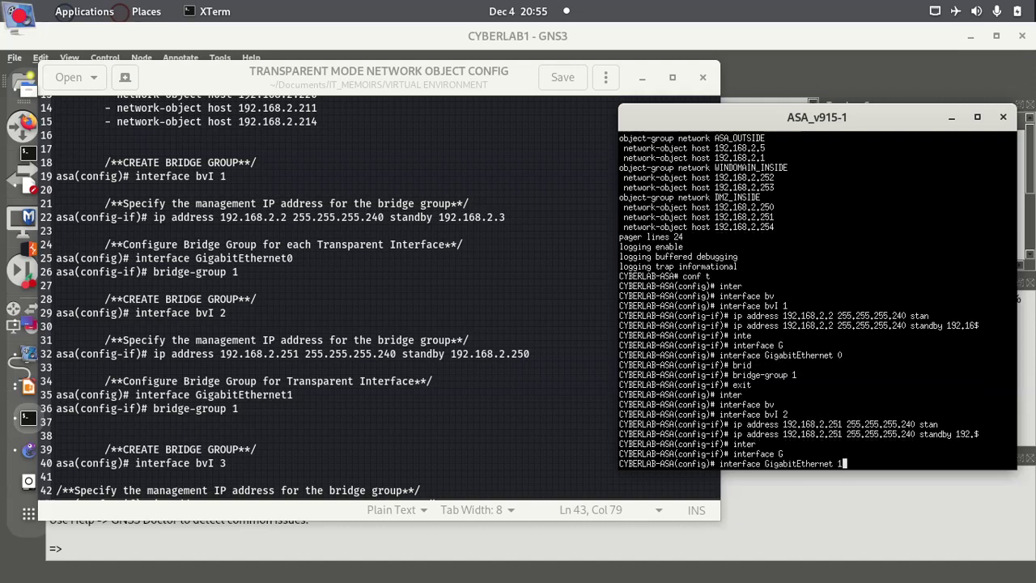
{"action": "key", "text": "Return"}
{"action": "type", "text": "br"}
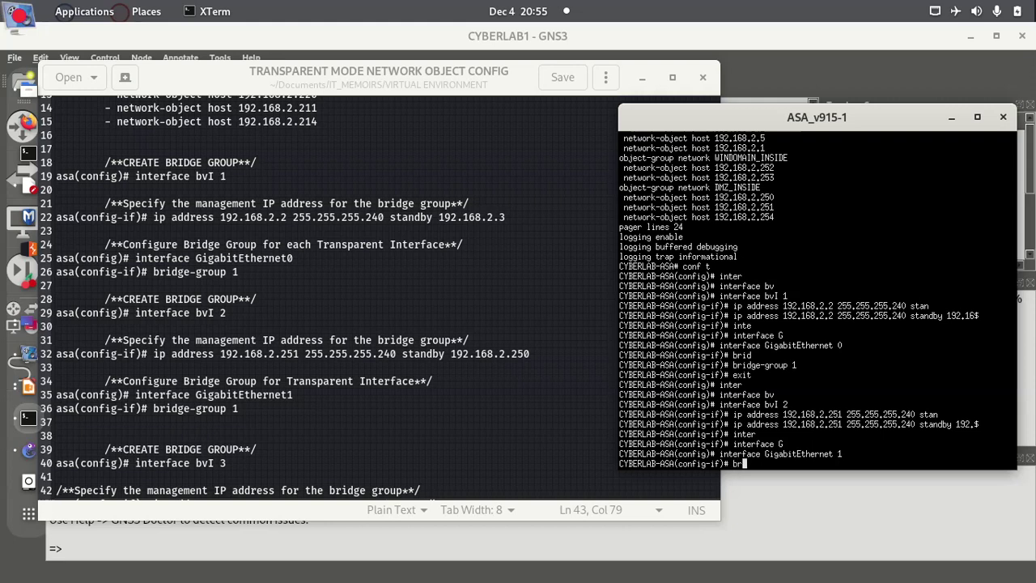
{"action": "type", "text": "id"}
{"action": "key", "text": "Tab"}
{"action": "type", "text": "1"}
{"action": "key", "text": "Return"}
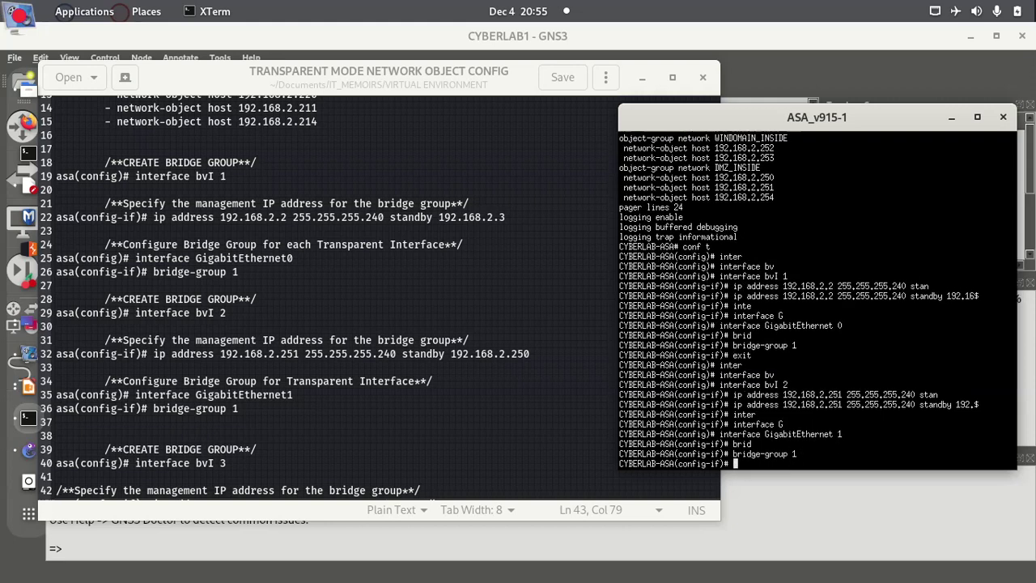
{"action": "type", "text": "exit"}
{"action": "key", "text": "Return"}
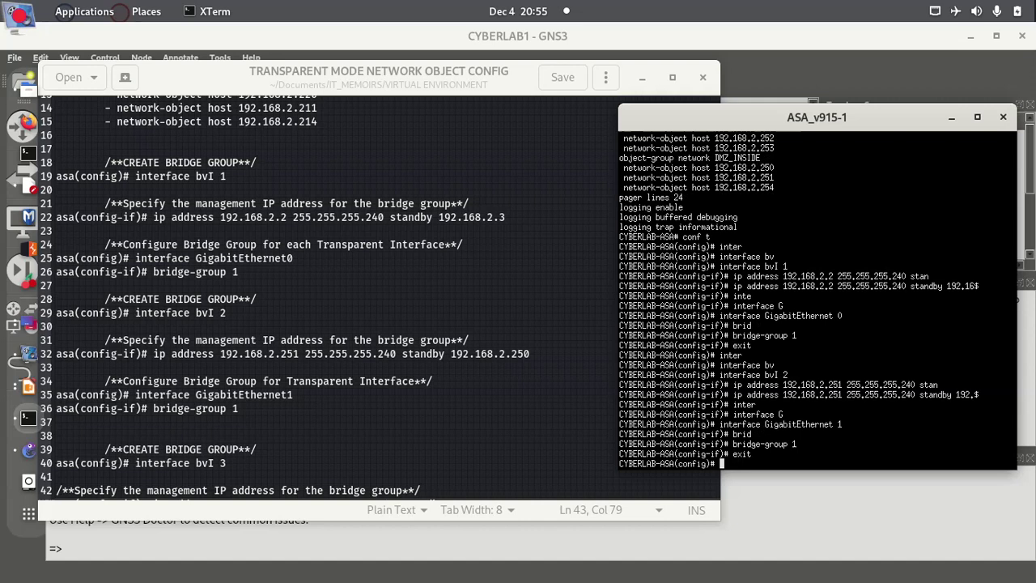
Step: Create interface BVI 3 with address 192.168.2.209 255.255.255.240 and standby 192.168.2.210
{"action": "type", "text": "inter"}
{"action": "key", "text": "Tab"}
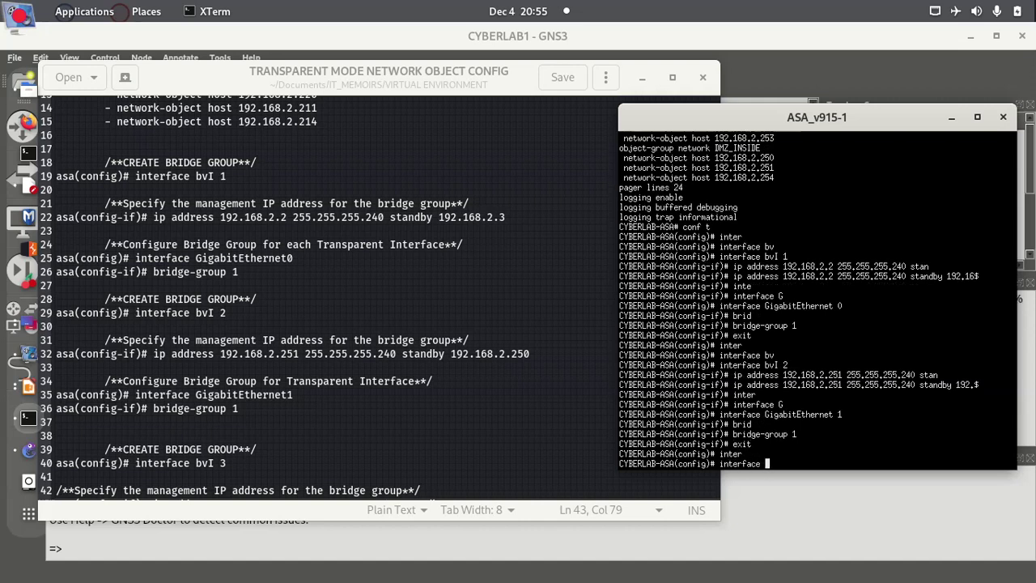
{"action": "type", "text": "bv"}
{"action": "key", "text": "Tab"}
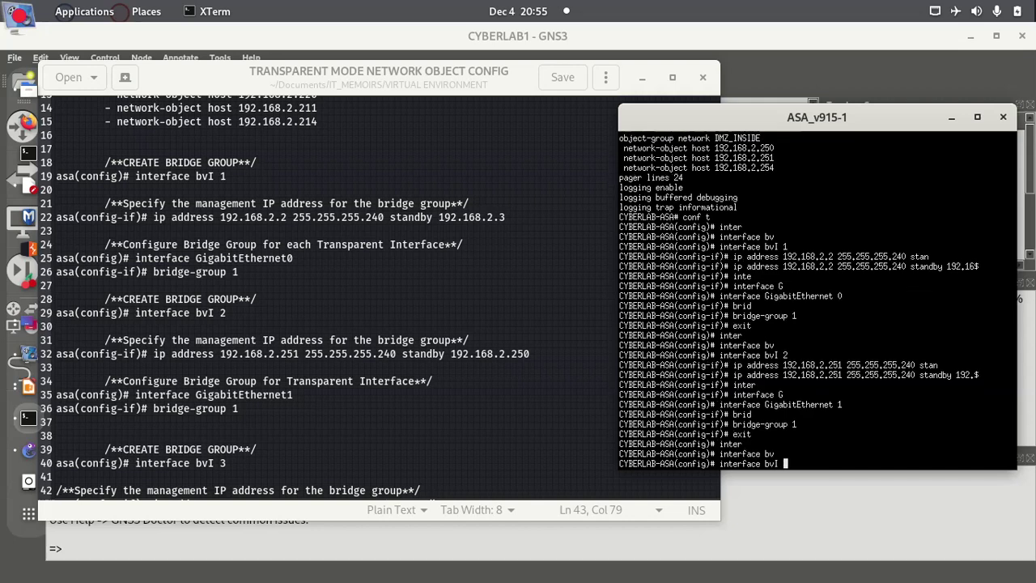
{"action": "type", "text": "3"}
{"action": "key", "text": "Return"}
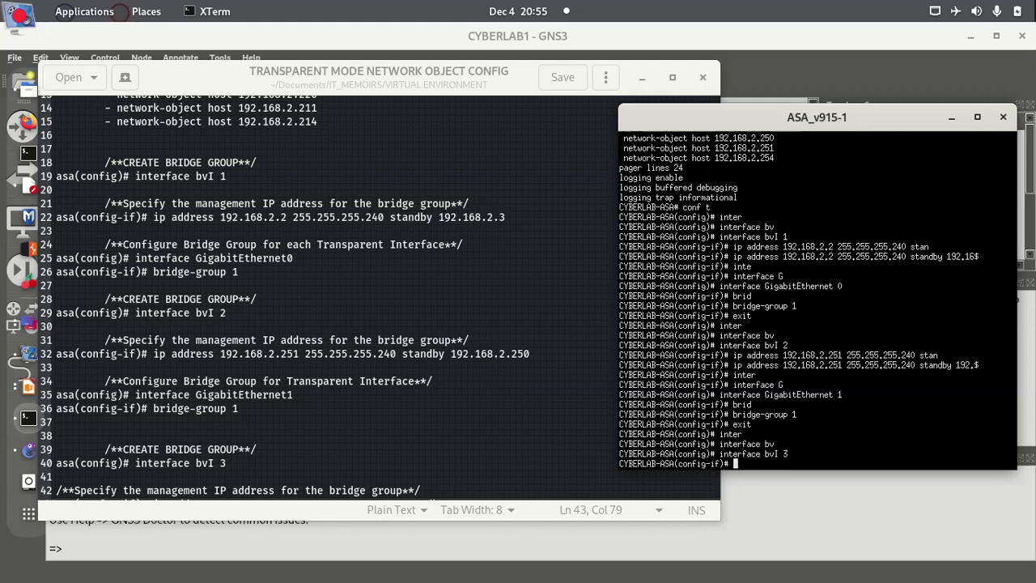
{"action": "type", "text": "ip address 192.168.2."}
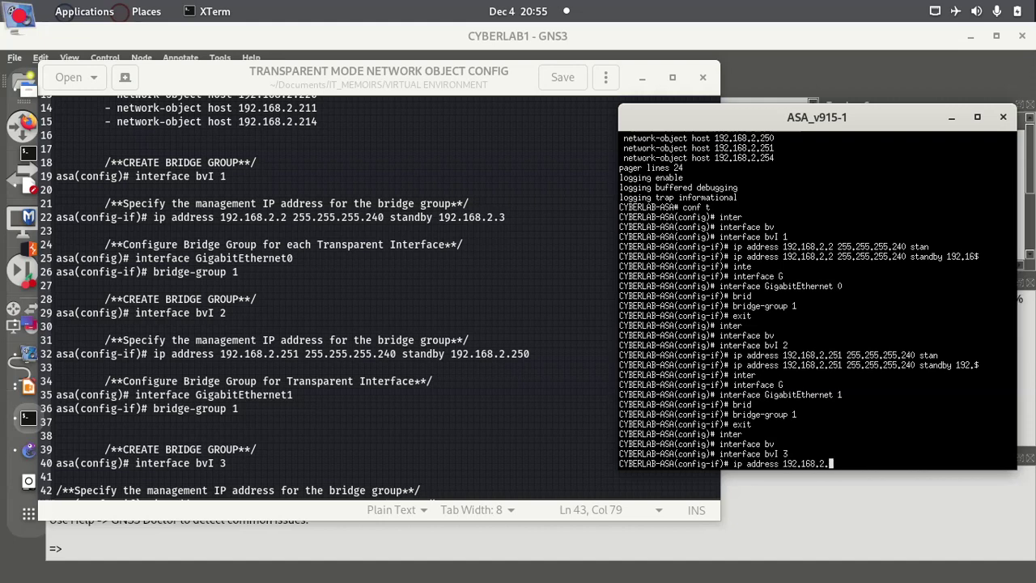
{"action": "type", "text": "209 255.255.255.24"}
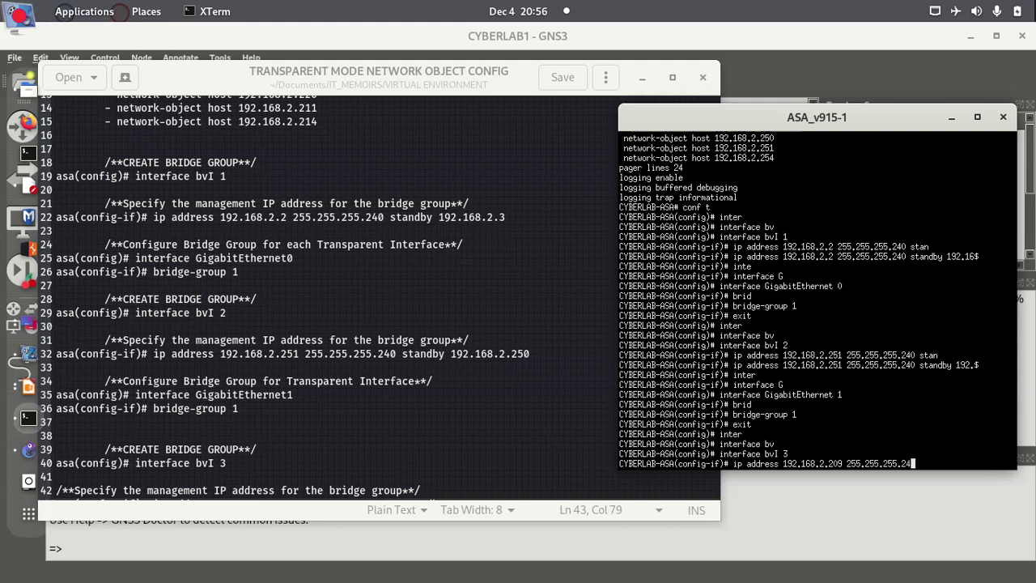
{"action": "type", "text": "0 sta"}
{"action": "key", "text": "Tab"}
{"action": "type", "text": "192"}
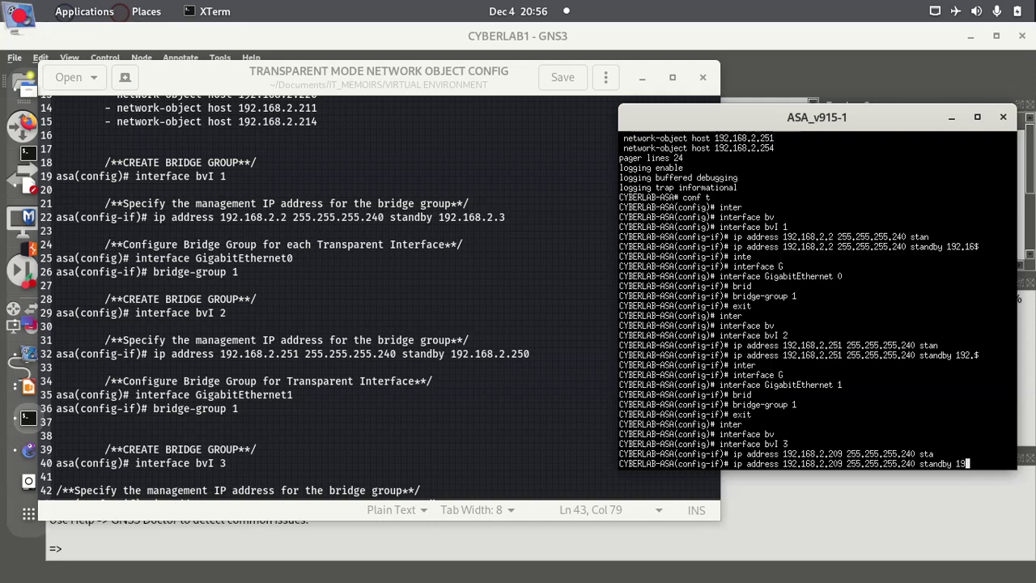
{"action": "type", "text": ".168.2.210"}
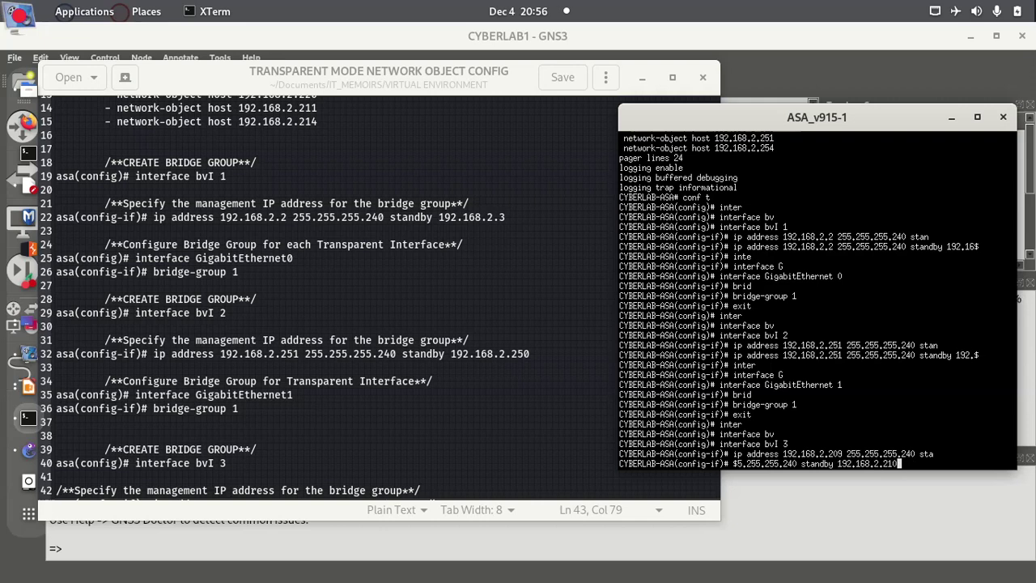
{"action": "key", "text": "Return"}
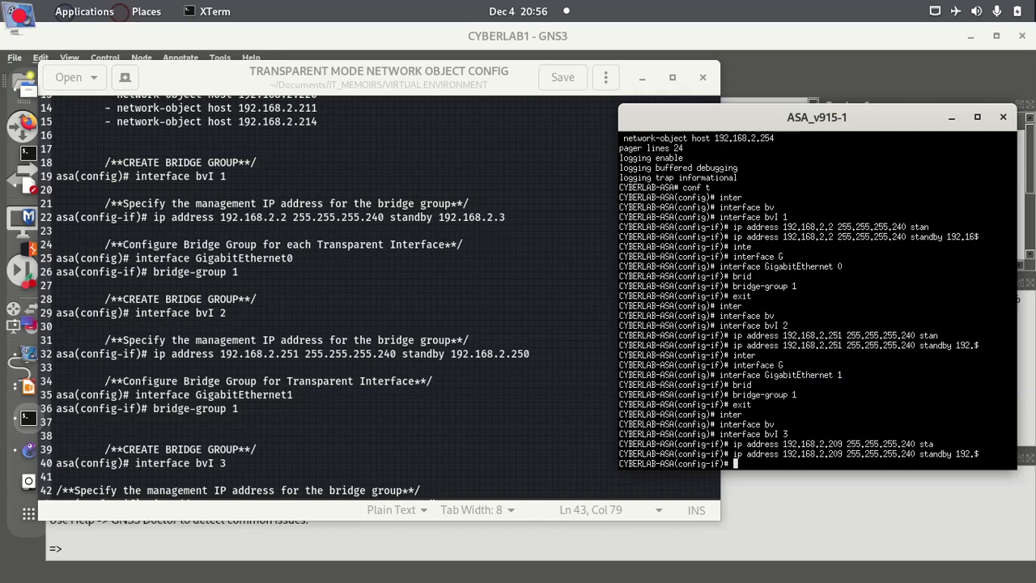
Step: Put GigabitEthernet 2 into bridge-group 1
{"action": "type", "text": "inter"}
{"action": "key", "text": "Tab"}
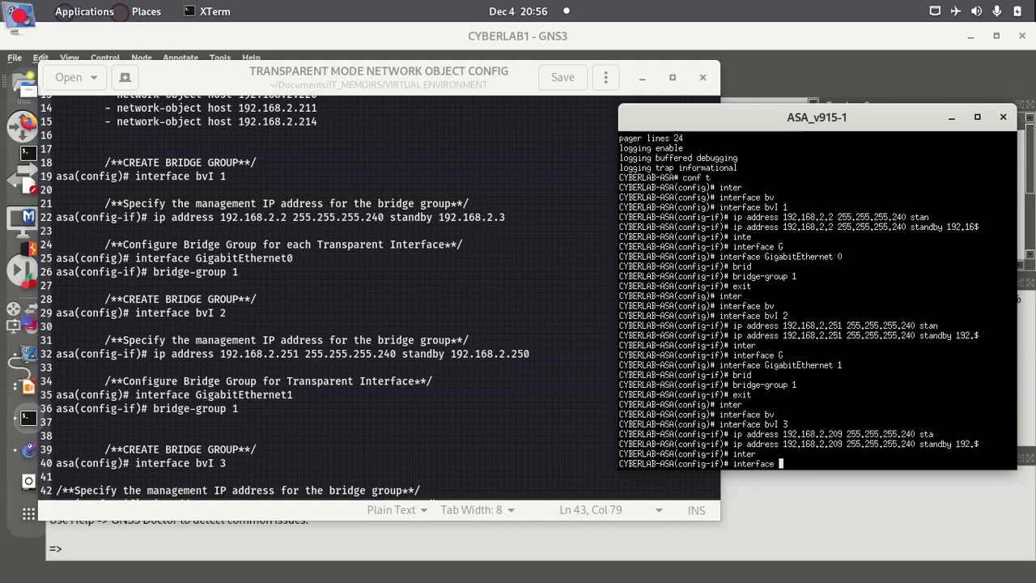
{"action": "type", "text": "G"}
{"action": "key", "text": "Tab"}
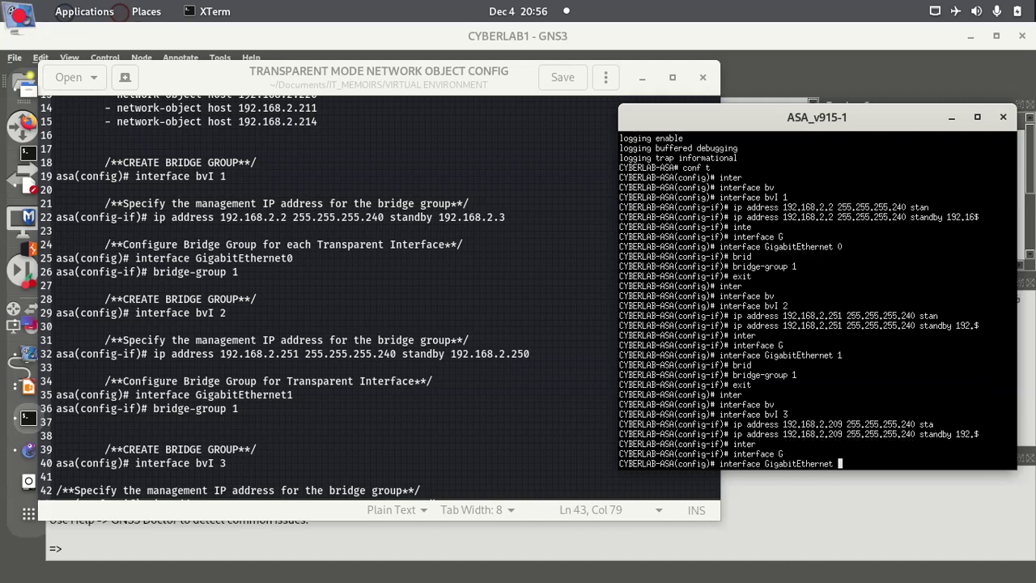
{"action": "type", "text": "2"}
{"action": "key", "text": "Return"}
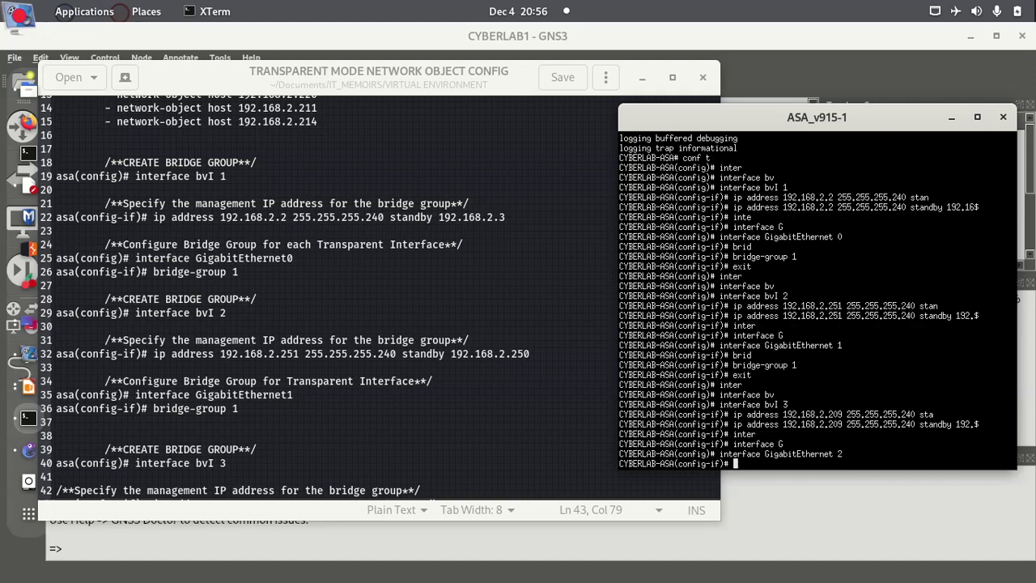
{"action": "type", "text": "brid"}
{"action": "key", "text": "Tab"}
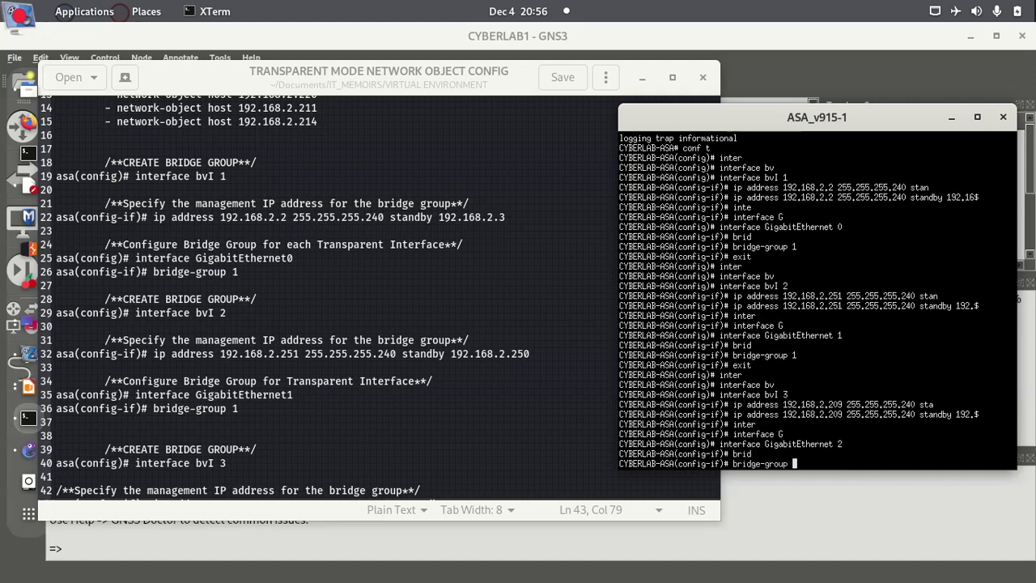
{"action": "type", "text": "1"}
{"action": "key", "text": "Return"}
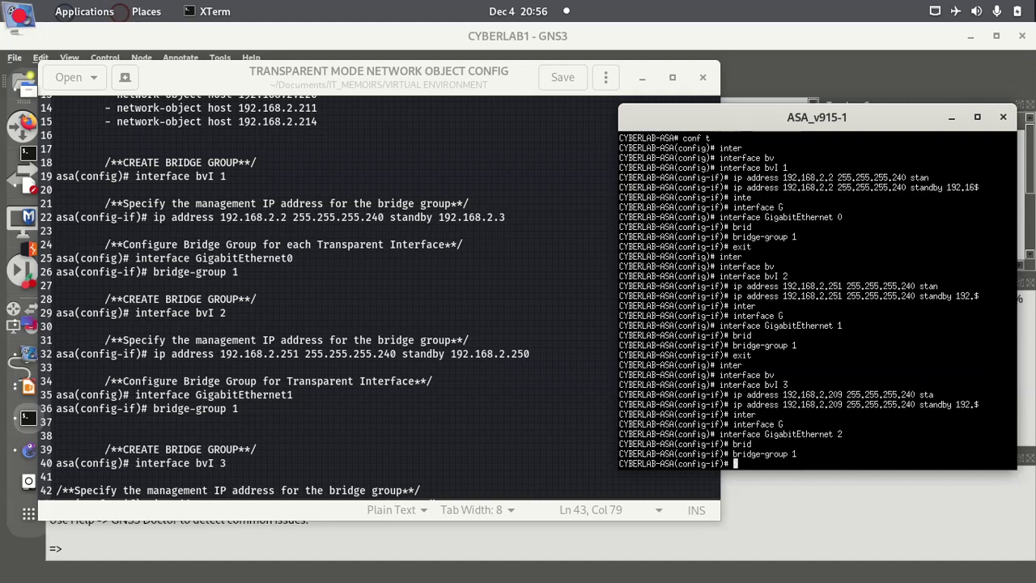